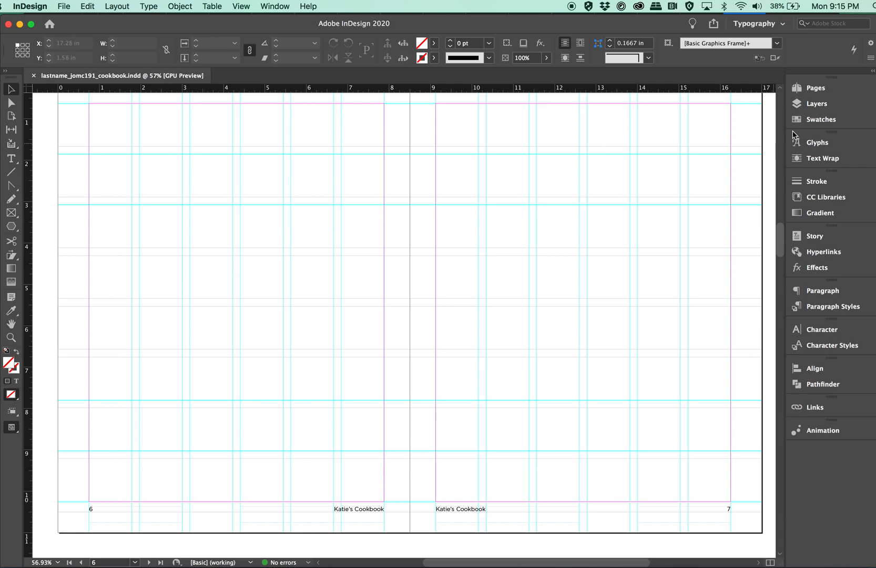
- Start a new colour swatch, review the available colour modes and keep CMYK as its mode
{"action": "left_click", "coordinate": [821, 121]}
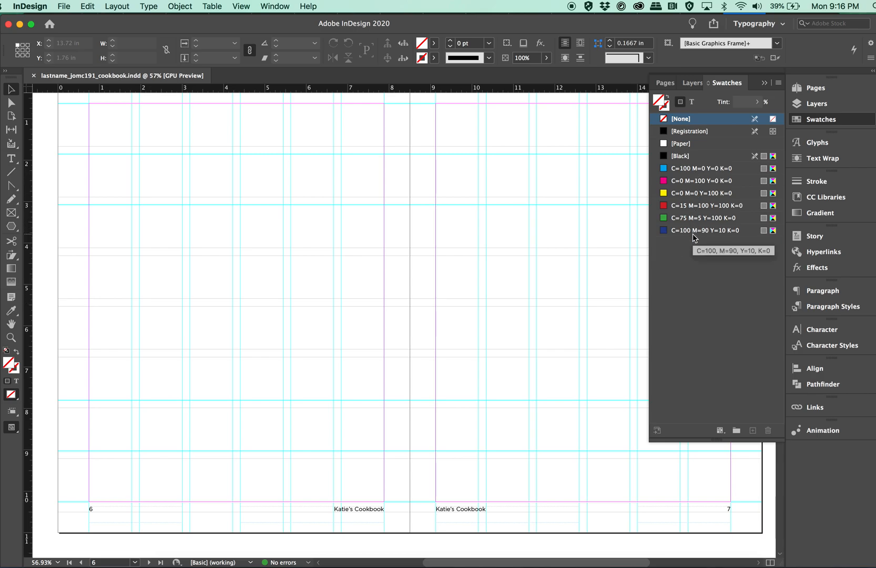
{"action": "left_click", "coordinate": [777, 84]}
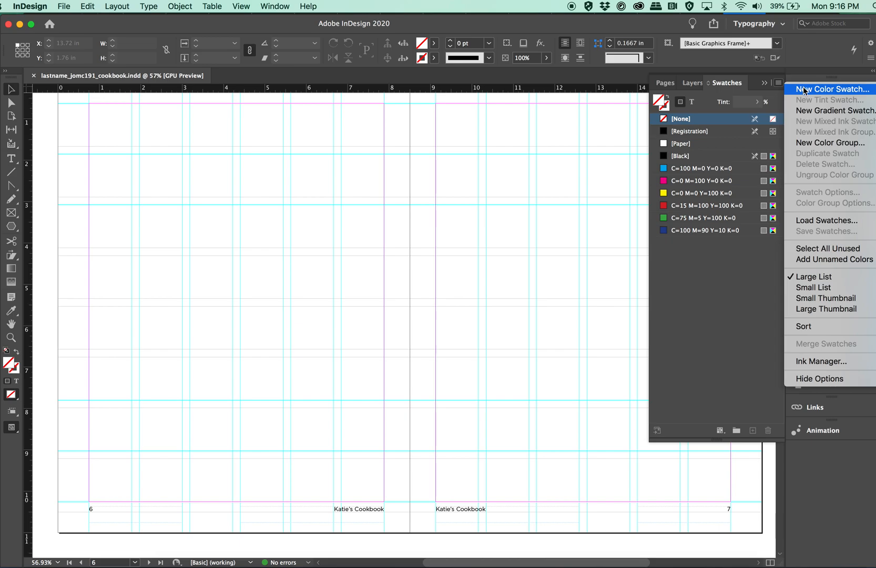
{"action": "left_click", "coordinate": [803, 90]}
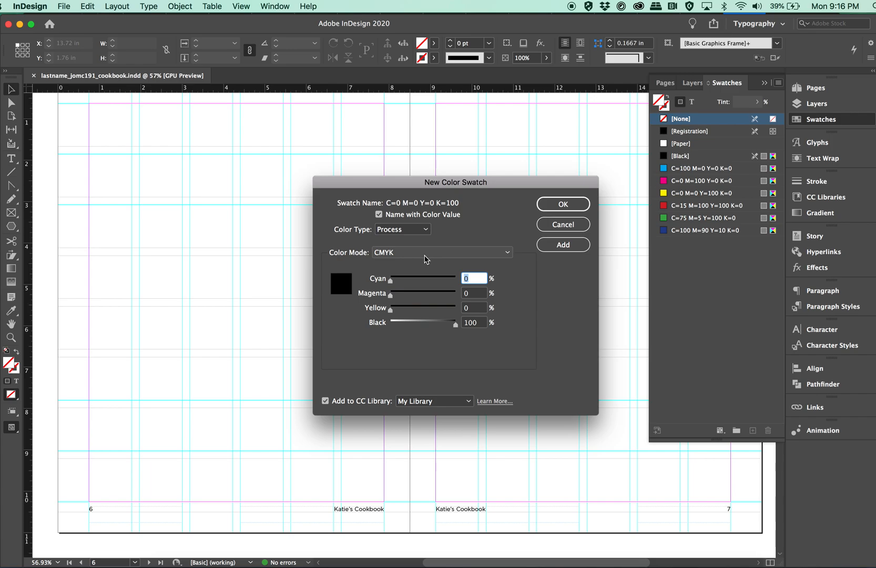
{"action": "left_click", "coordinate": [405, 259]}
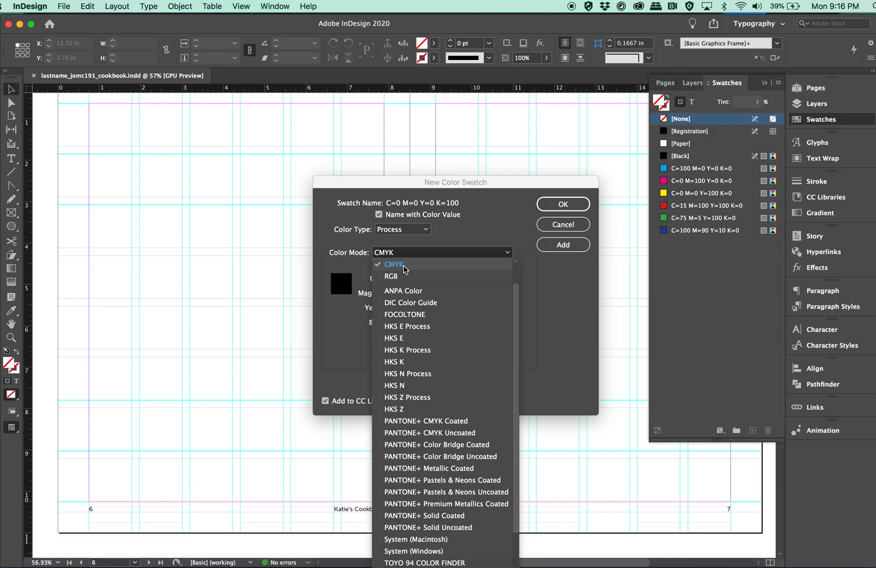
{"action": "scroll", "coordinate": [428, 392], "scroll_direction": "down", "scroll_amount": 3}
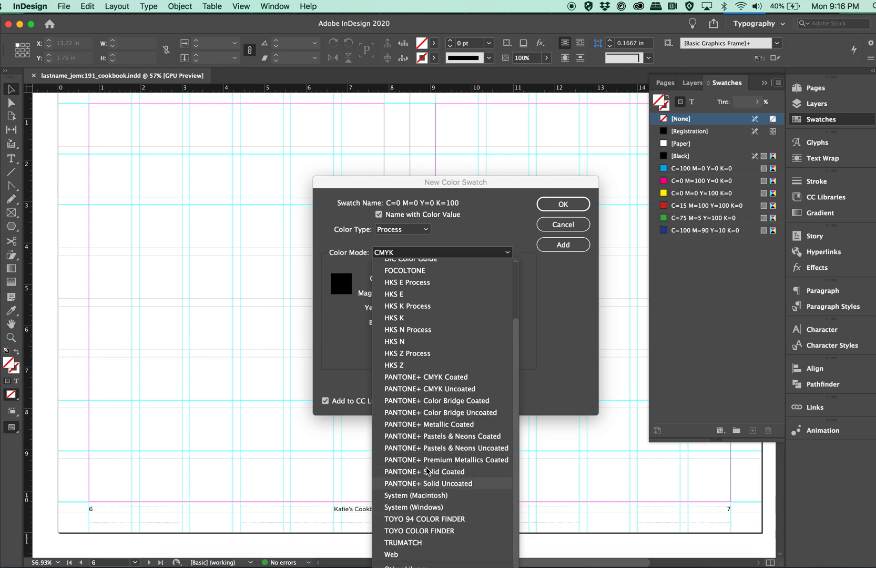
{"action": "scroll", "coordinate": [439, 410], "scroll_direction": "up", "scroll_amount": 3}
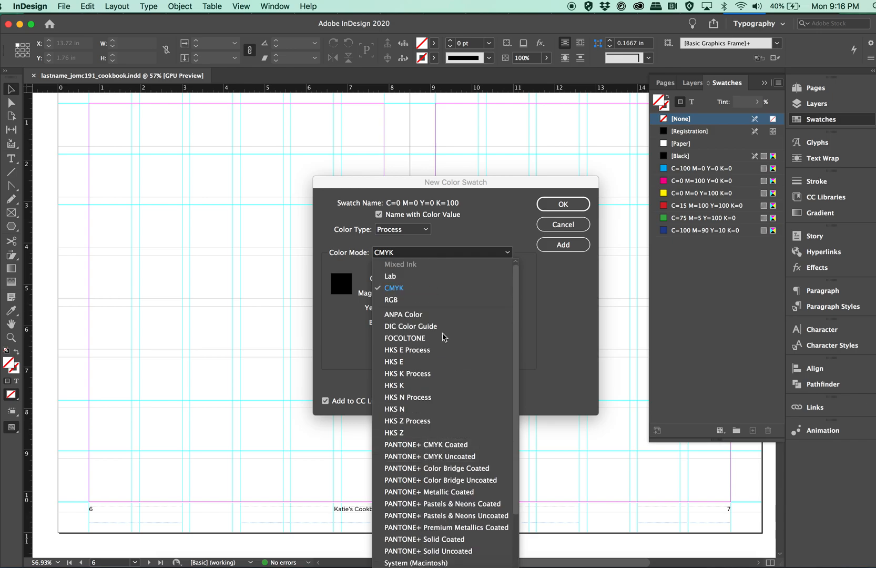
{"action": "left_click", "coordinate": [402, 294]}
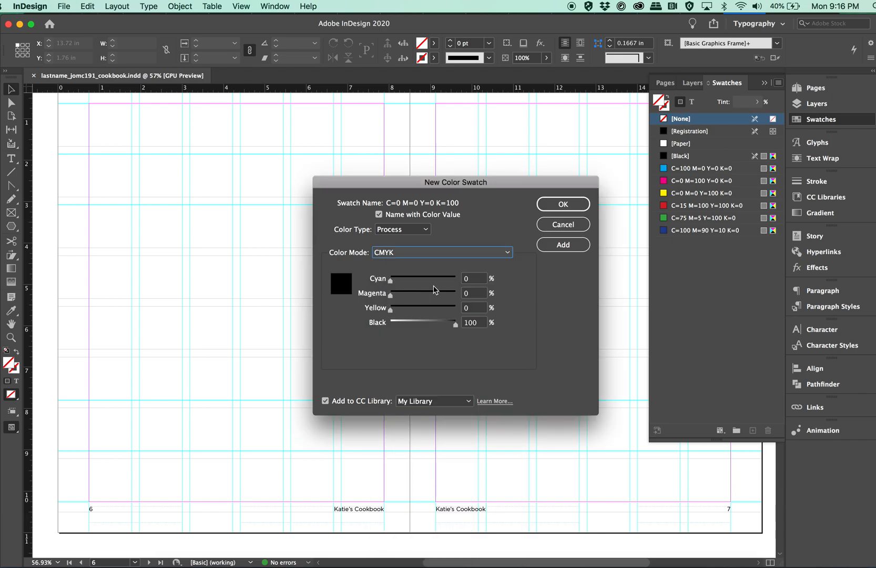
- Mix the new swatch as C=61 M=36 Y=55 K=0, keep its colour type as Process and save it
{"action": "left_click_drag", "start_coordinate": [390, 280], "coordinate": [430, 283]}
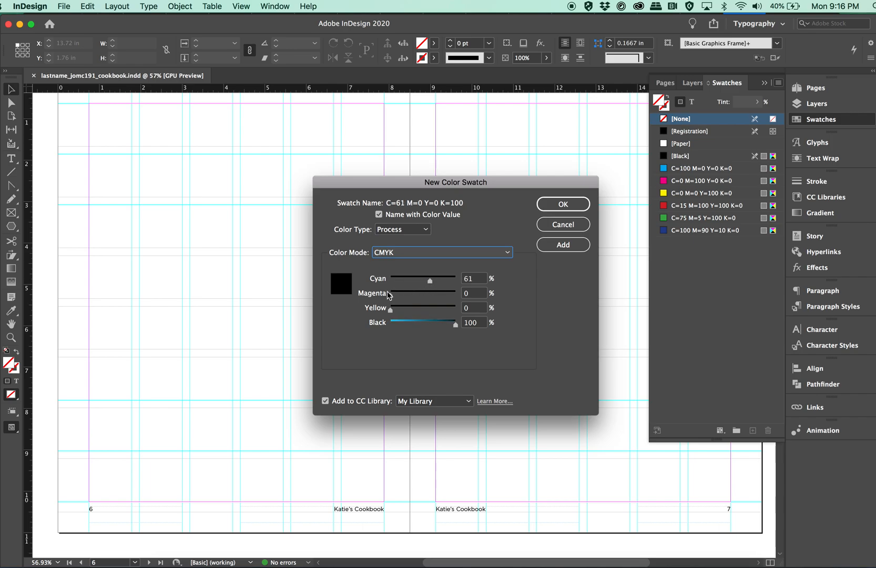
{"action": "left_click_drag", "start_coordinate": [455, 324], "coordinate": [384, 326]}
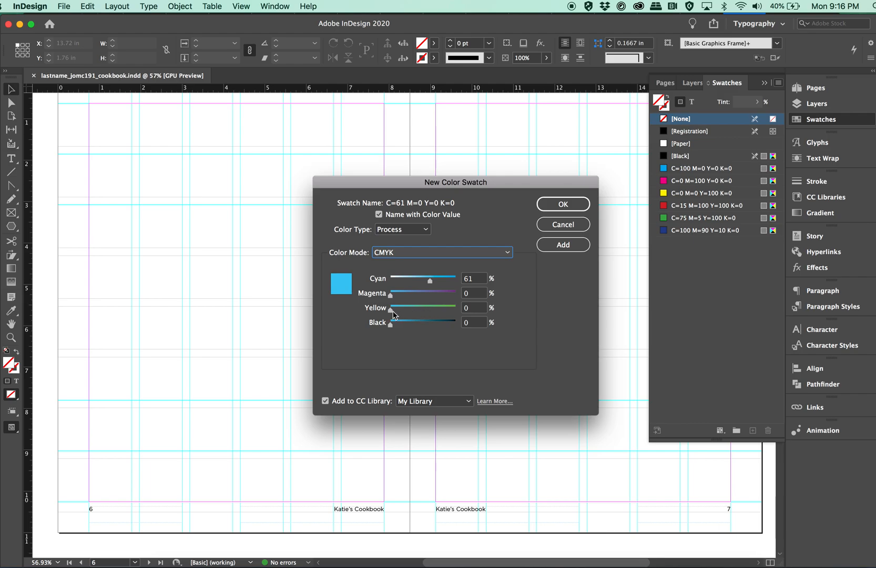
{"action": "left_click_drag", "start_coordinate": [394, 314], "coordinate": [414, 298]}
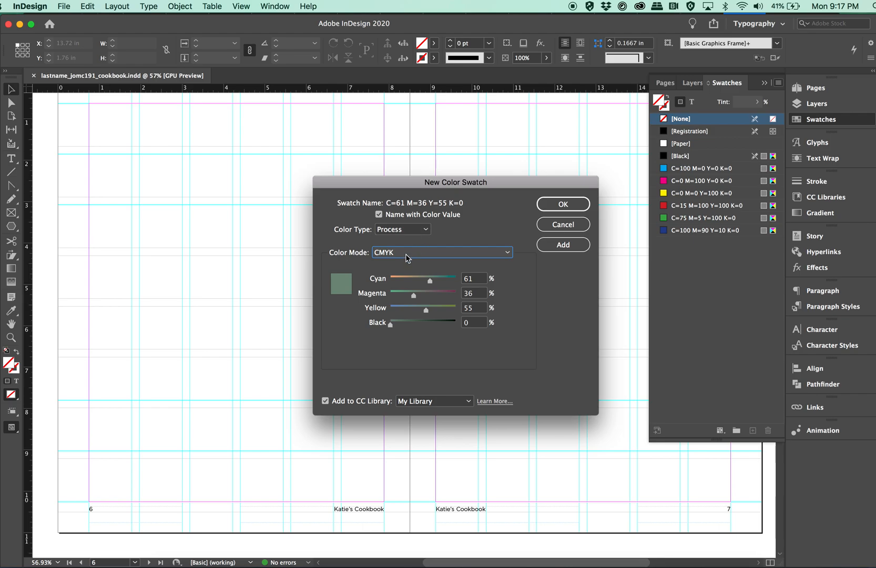
{"action": "left_click", "coordinate": [418, 231]}
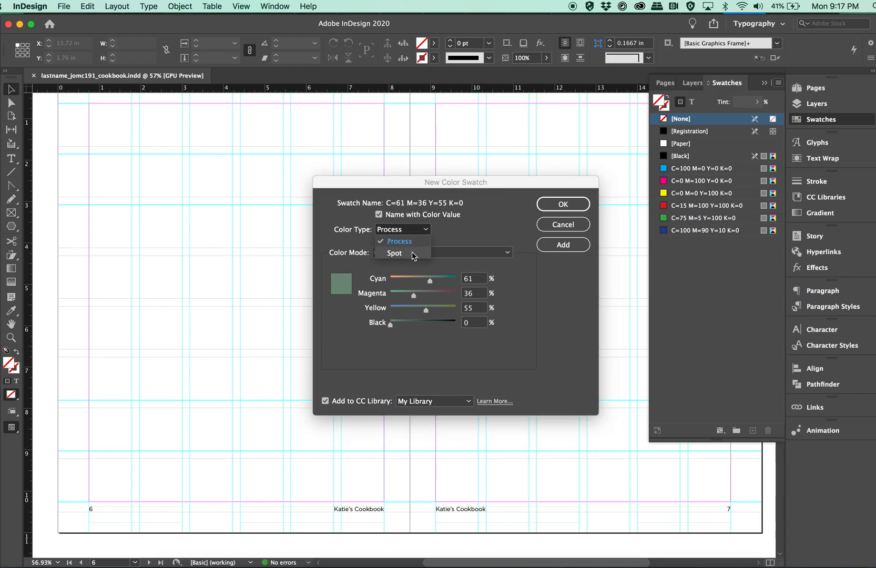
{"action": "left_click", "coordinate": [458, 235]}
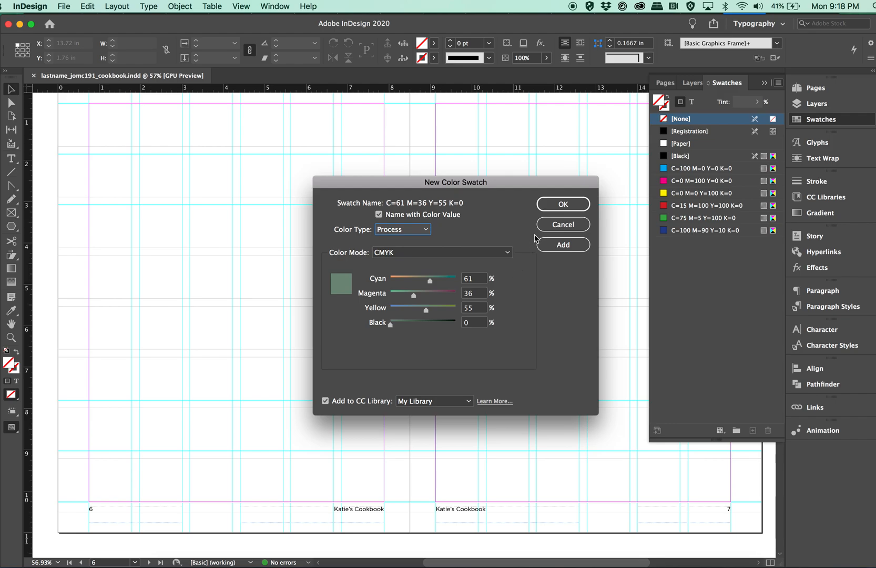
{"action": "left_click", "coordinate": [574, 209]}
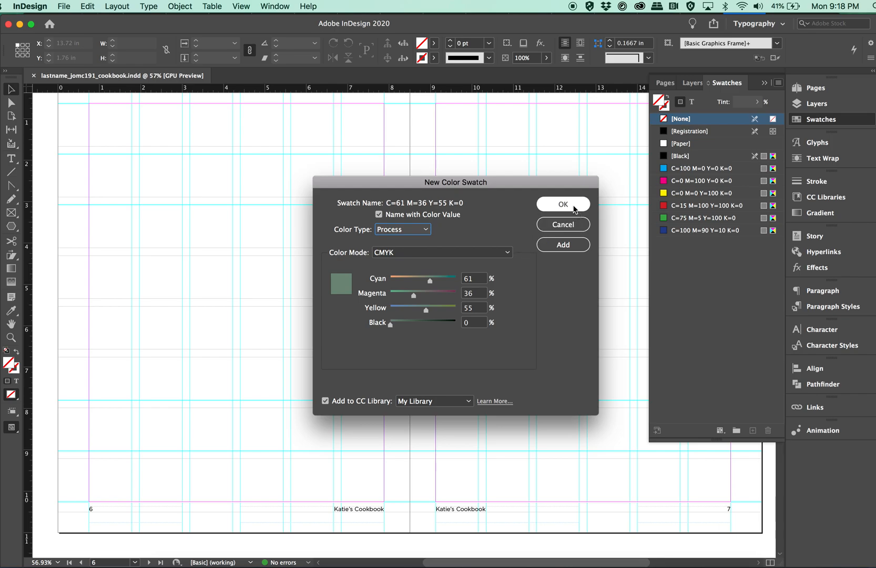
{"action": "left_click", "coordinate": [574, 209]}
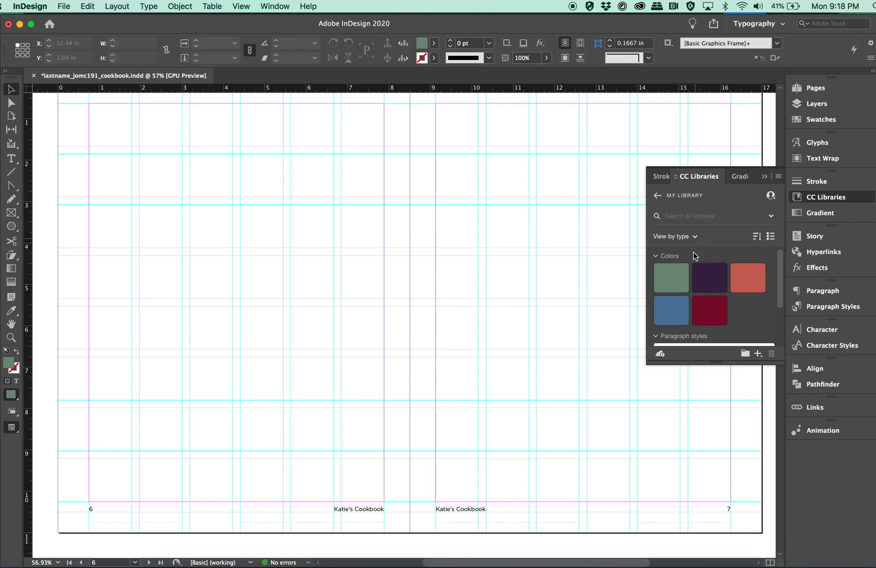
- Pick a pink of C=17 M=86 Y=0 K=0 in the fill's Color Picker and add it as a CMYK swatch
{"action": "left_click", "coordinate": [823, 121]}
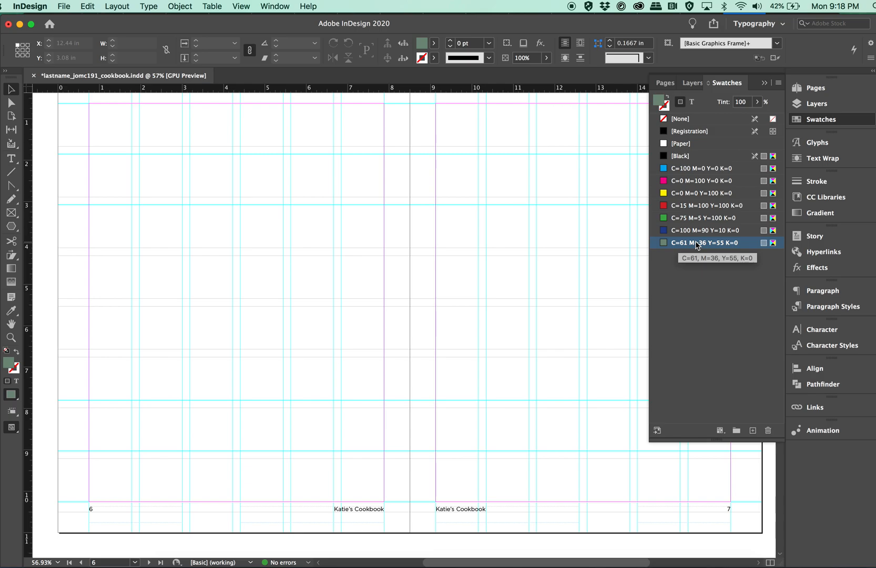
{"action": "double_click", "coordinate": [8, 362]}
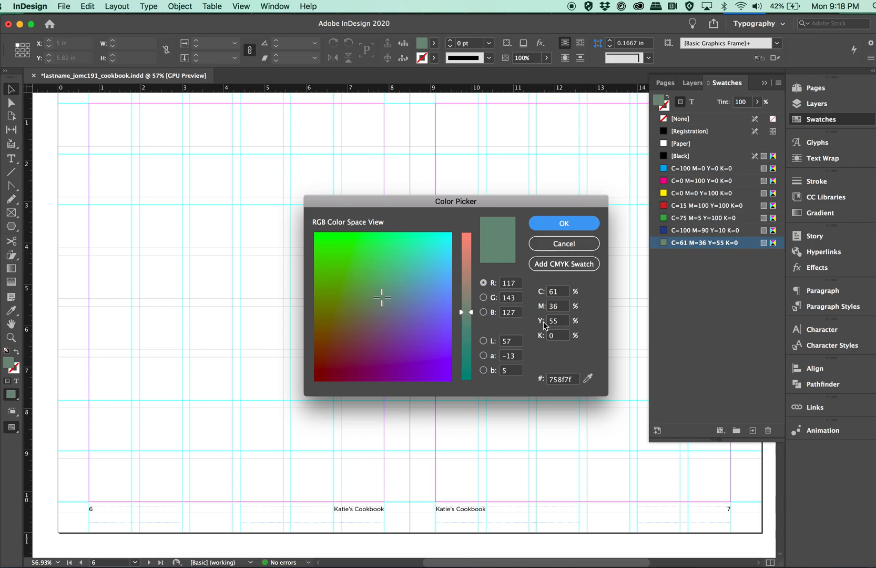
{"action": "left_click_drag", "start_coordinate": [475, 310], "coordinate": [468, 244]}
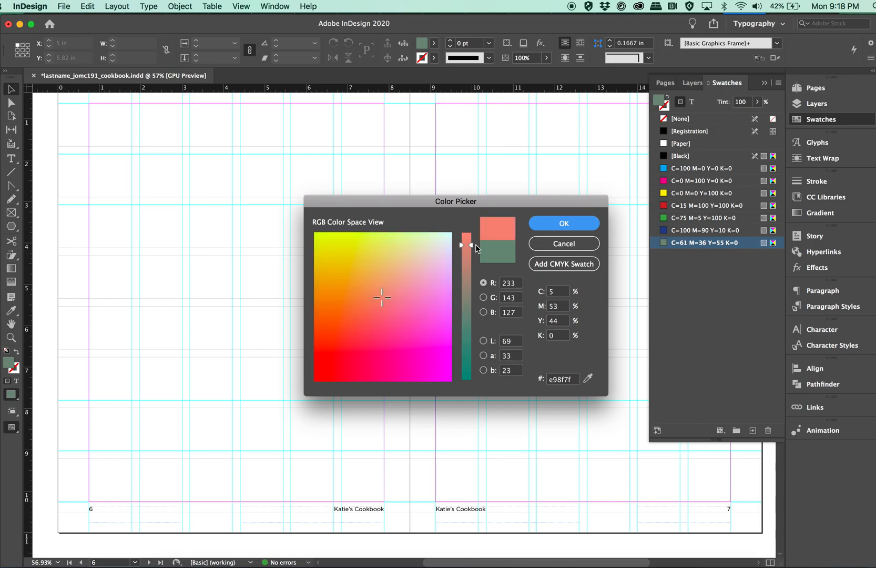
{"action": "left_click_drag", "start_coordinate": [414, 344], "coordinate": [414, 354]}
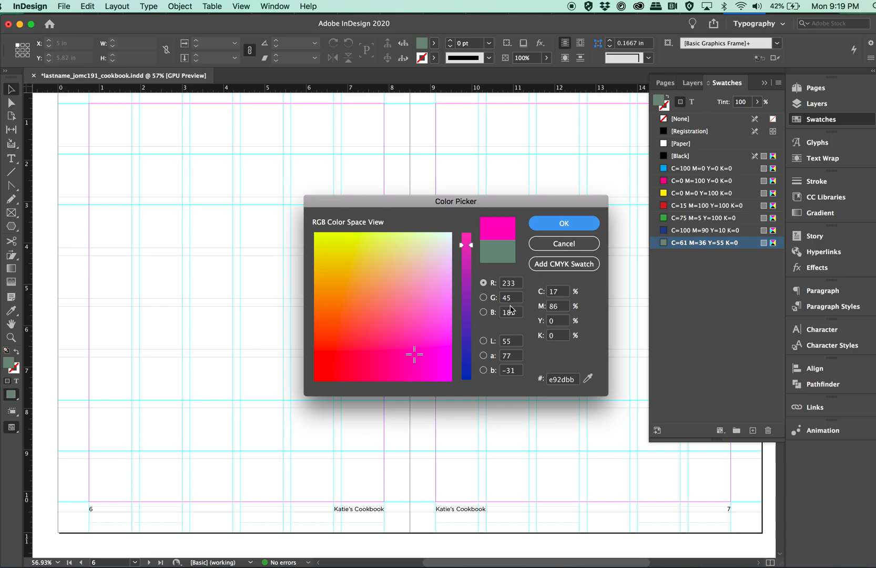
{"action": "left_click", "coordinate": [556, 263]}
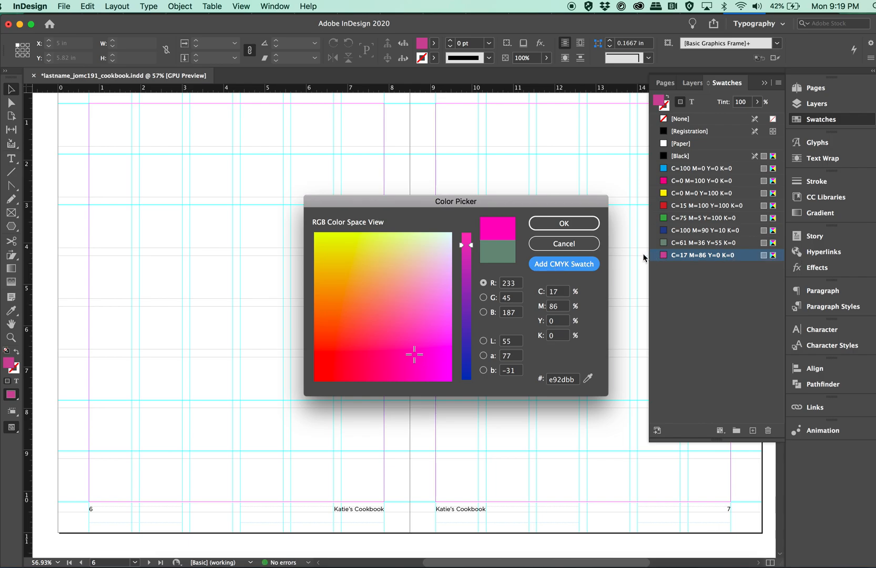
{"action": "left_click", "coordinate": [582, 243]}
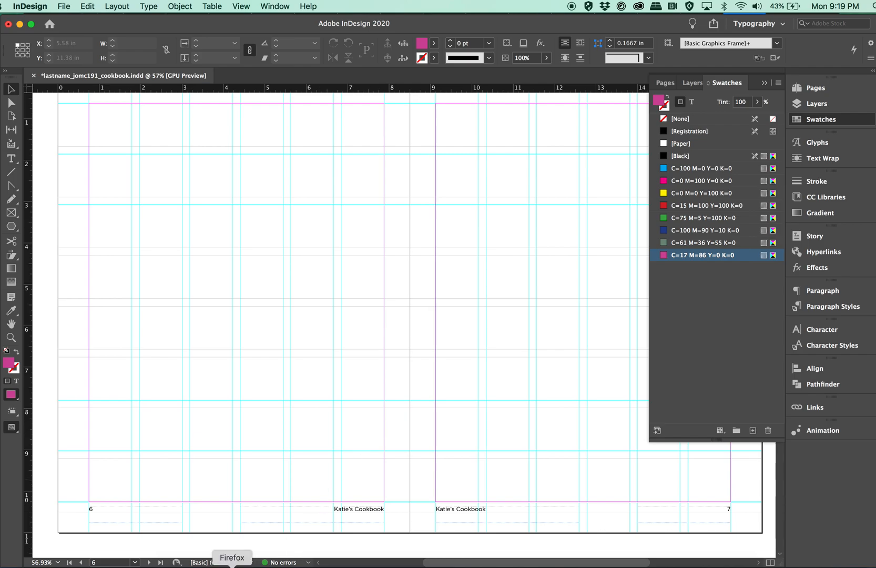
- Switch to the Adobe Color wheel in Firefox and set its colour mode to CMYK
{"action": "left_click", "coordinate": [232, 565]}
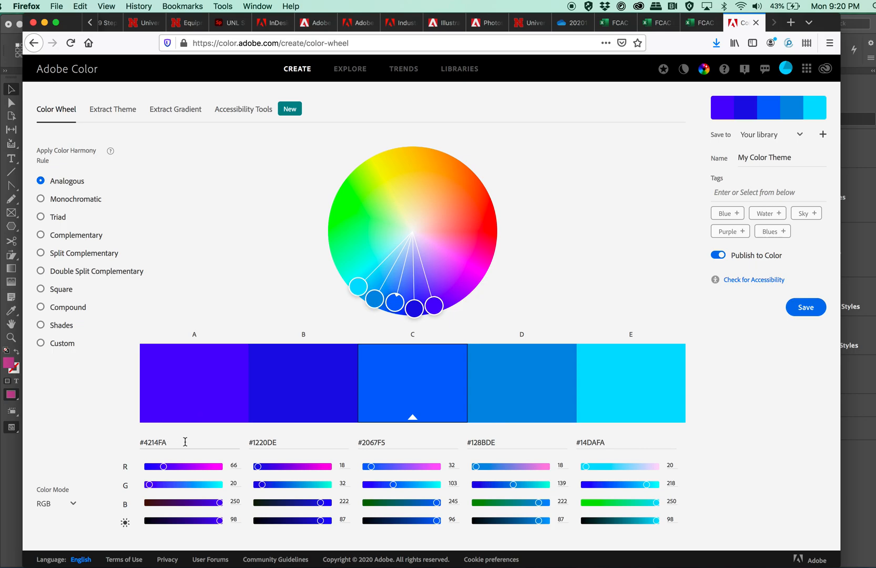
{"action": "left_click", "coordinate": [40, 504]}
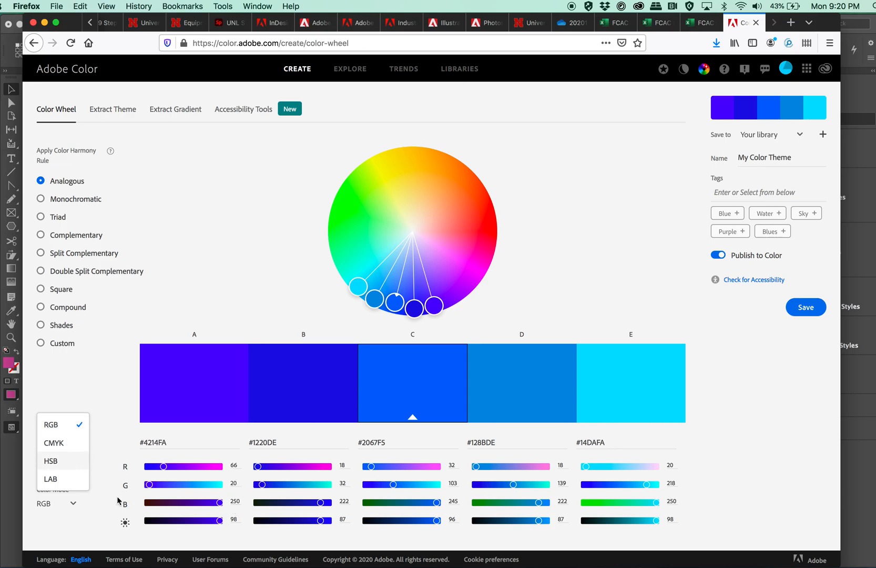
{"action": "left_click", "coordinate": [70, 445]}
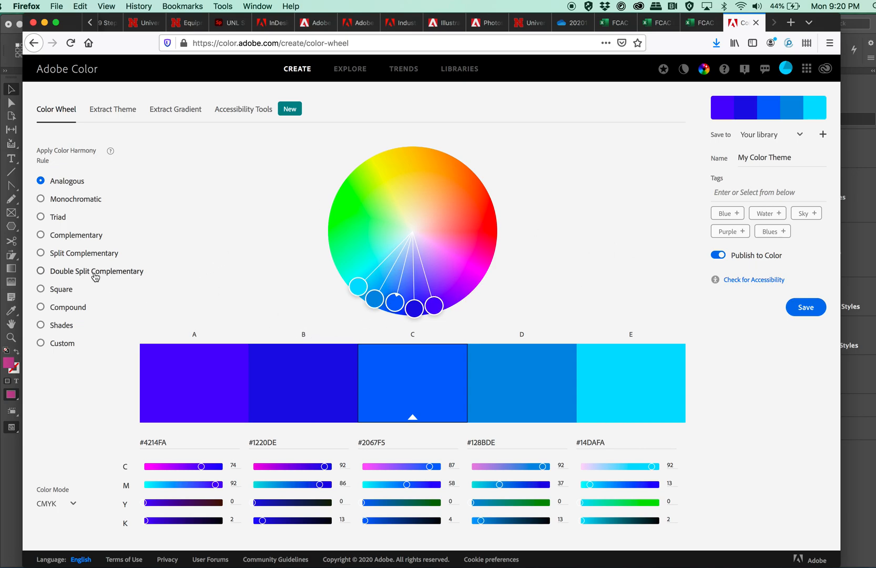
- Try the Complementary, Split Complementary, Triad, Double Split Complementary, Square, Compound, Shades and Custom harmony rules on the blue base colour
{"action": "left_click", "coordinate": [72, 238]}
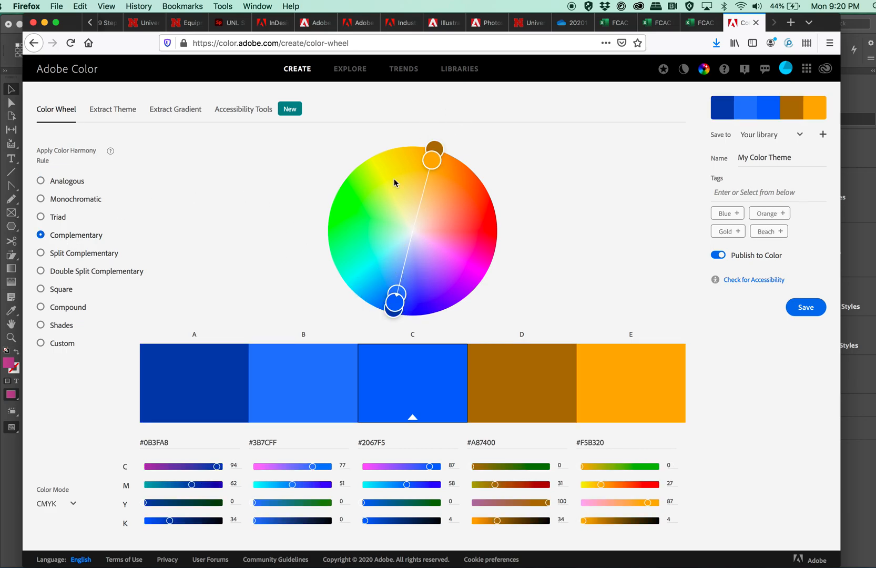
{"action": "left_click", "coordinate": [41, 253]}
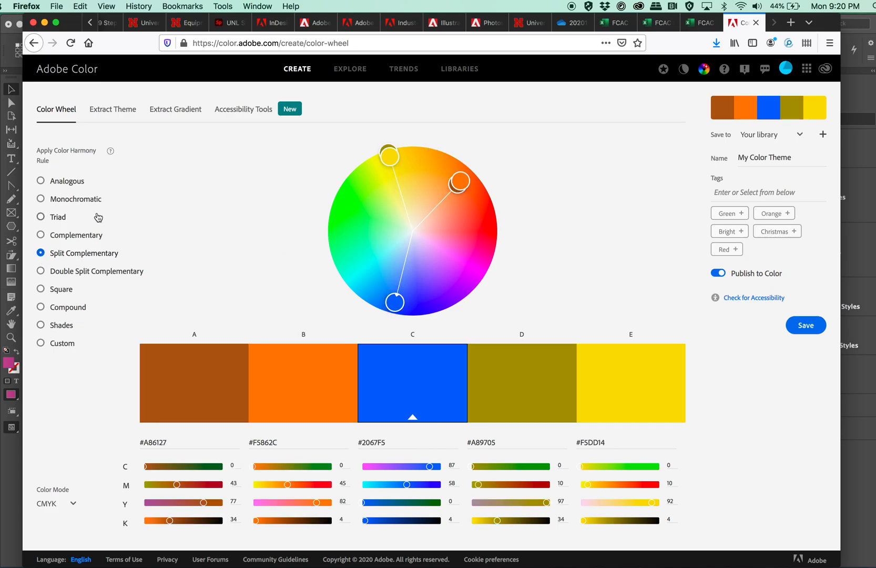
{"action": "left_click", "coordinate": [41, 219]}
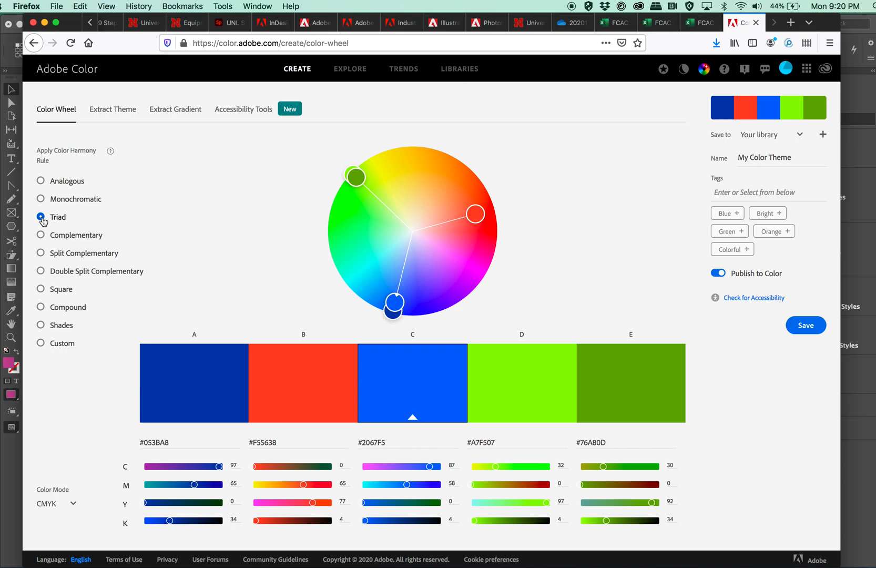
{"action": "left_click", "coordinate": [40, 274]}
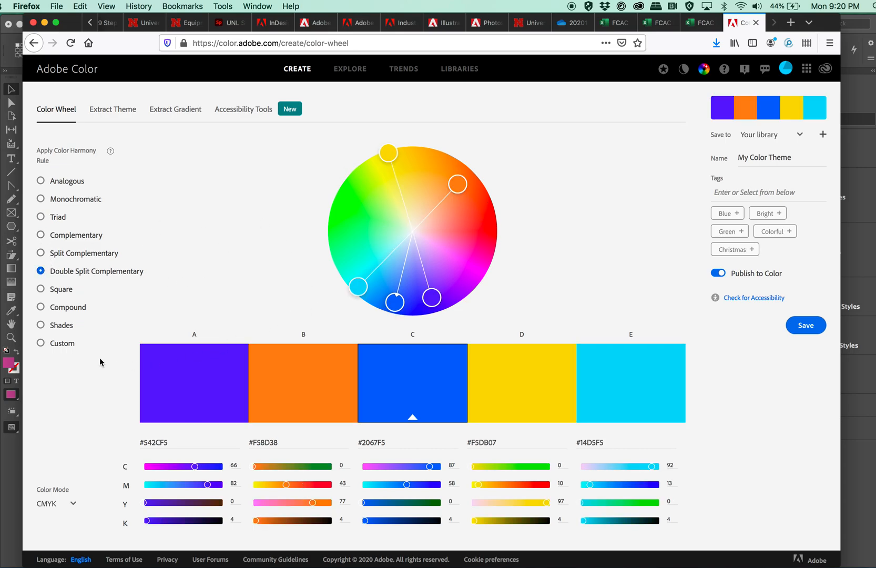
{"action": "left_click", "coordinate": [62, 289]}
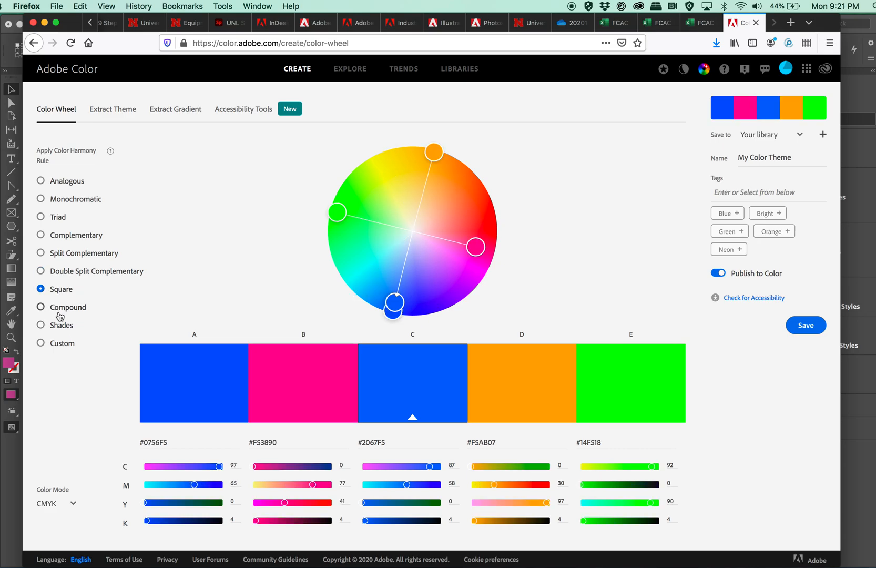
{"action": "left_click", "coordinate": [60, 311]}
{"action": "left_click", "coordinate": [59, 328]}
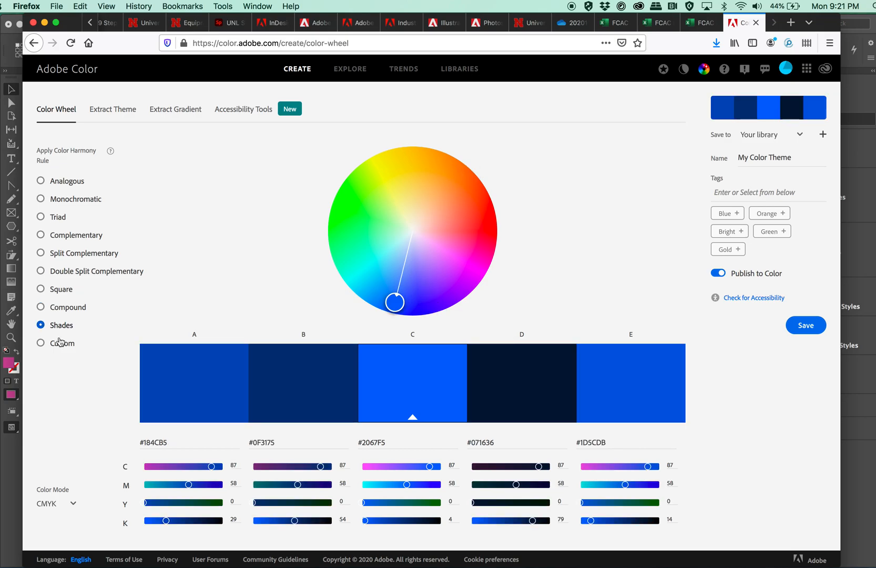
{"action": "left_click", "coordinate": [60, 345]}
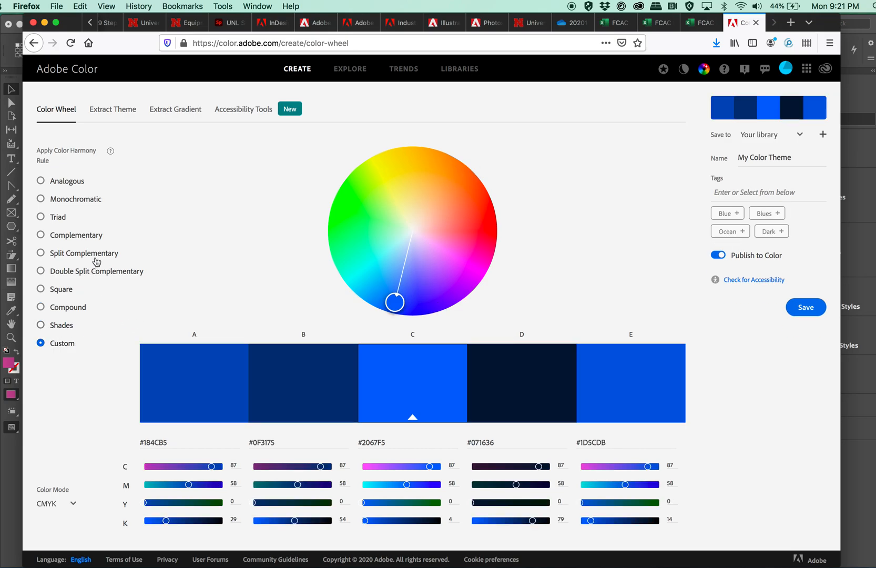
- Apply the Complementary harmony rule and move the base colour on the wheel to a light orange, #F5AA6E
{"action": "left_click", "coordinate": [58, 238]}
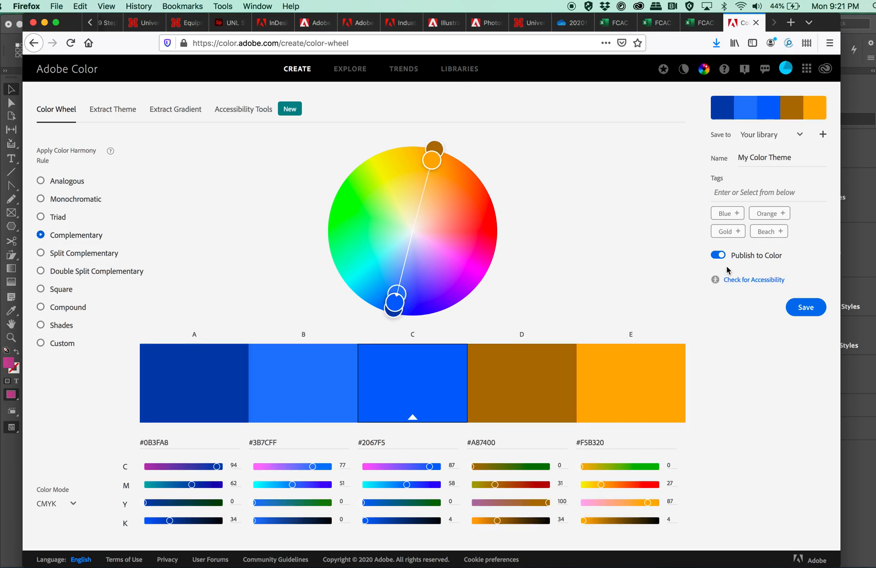
{"action": "left_click_drag", "start_coordinate": [396, 301], "coordinate": [446, 195]}
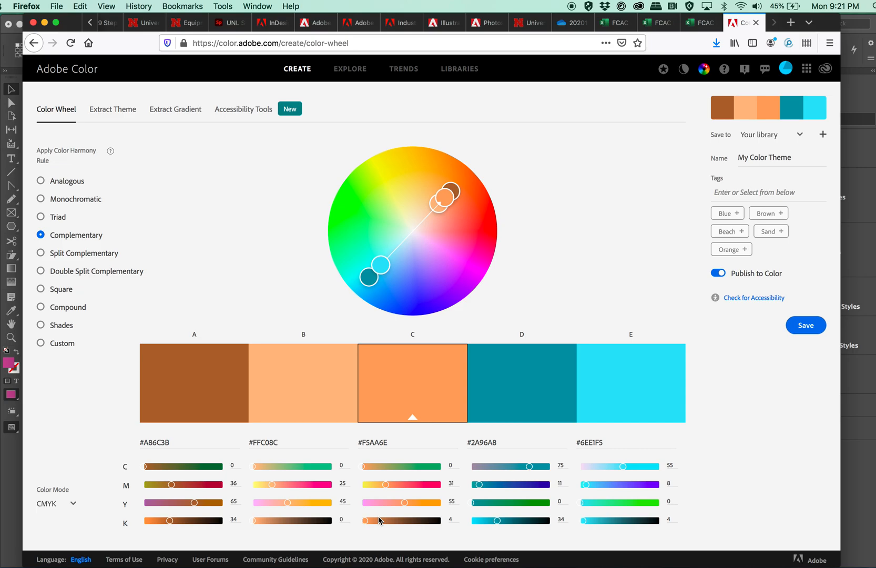
- Browse the colour themes on Adobe Color's Explore page down to the end of the first page
{"action": "left_click", "coordinate": [349, 71]}
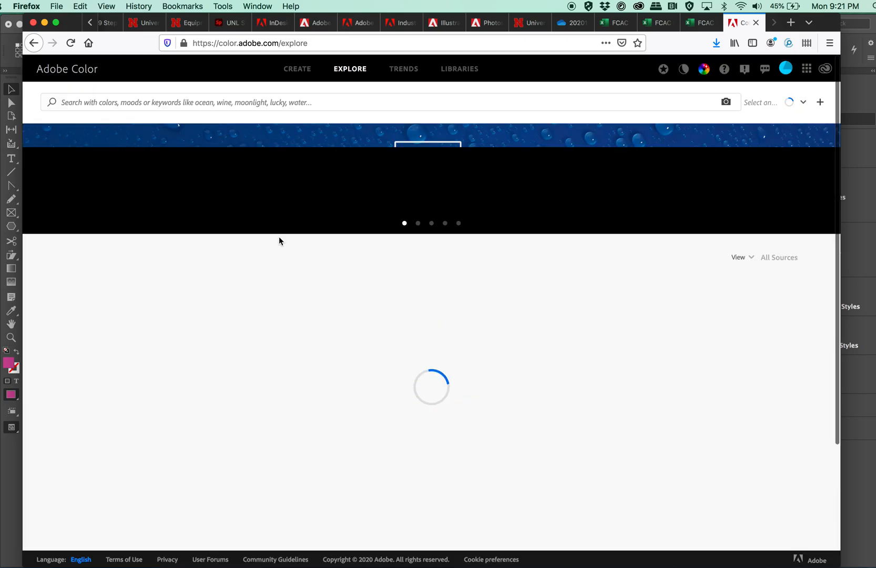
{"action": "scroll", "coordinate": [253, 376], "scroll_direction": "down", "scroll_amount": 12}
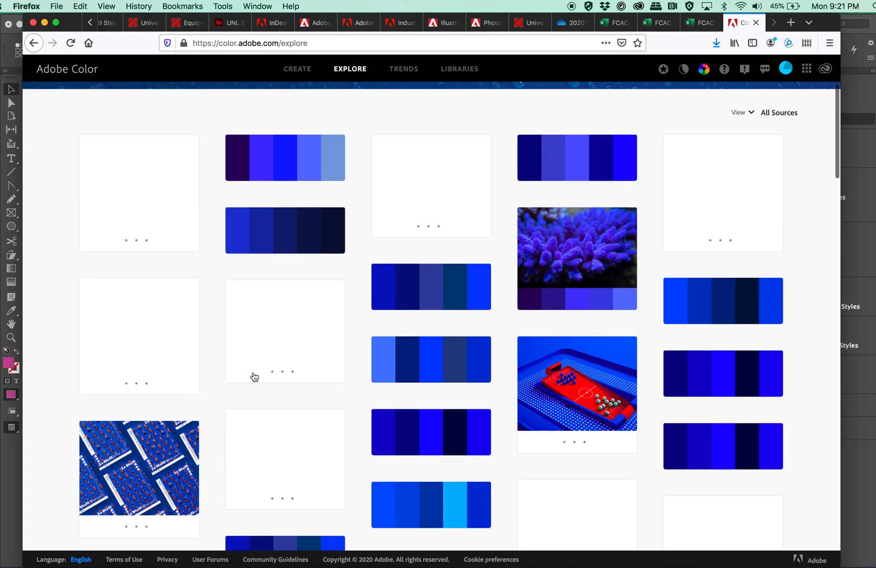
{"action": "scroll", "coordinate": [254, 376], "scroll_direction": "down", "scroll_amount": 15}
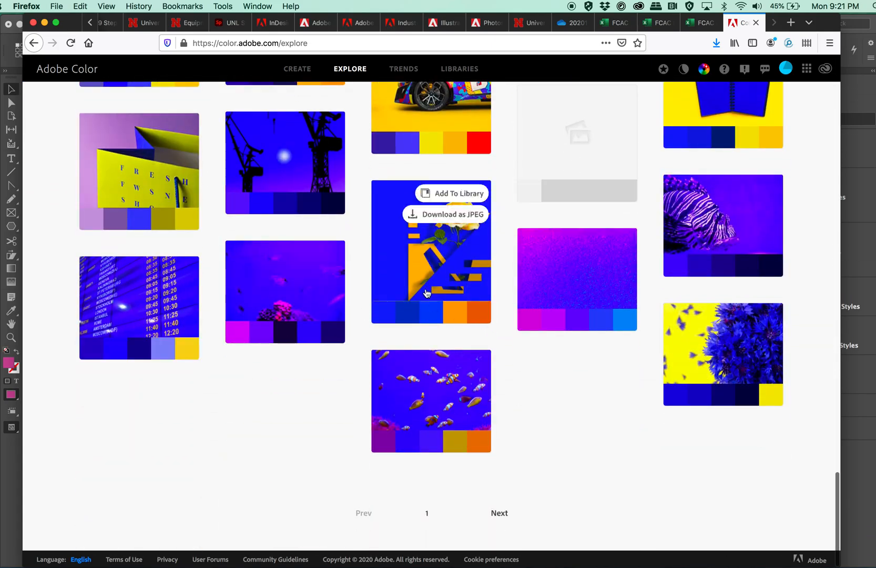
- Look through the Fashion, Graphic Design, Illustration and Game Design palettes on Adobe Color's Trends page
{"action": "scroll", "coordinate": [384, 288], "scroll_direction": "up", "scroll_amount": 10}
{"action": "scroll", "coordinate": [383, 288], "scroll_direction": "up", "scroll_amount": 6}
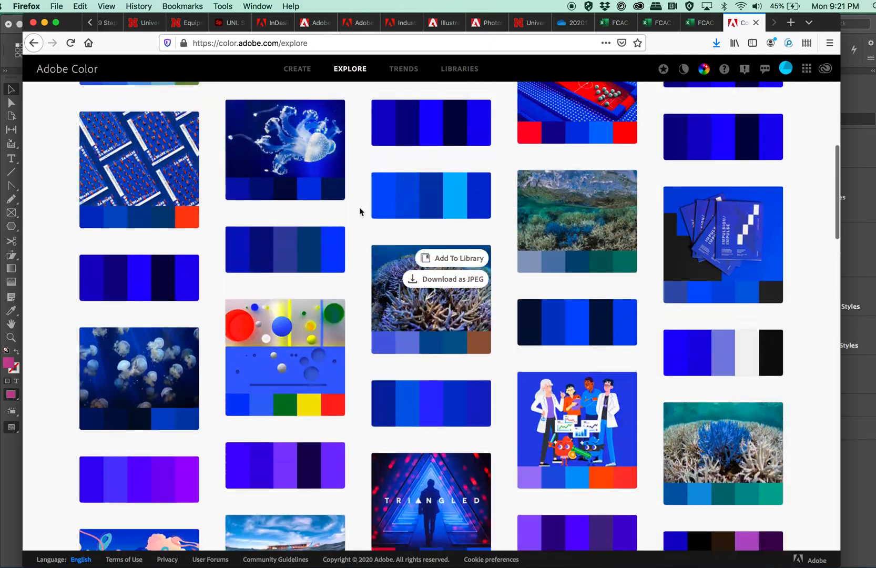
{"action": "left_click", "coordinate": [403, 72]}
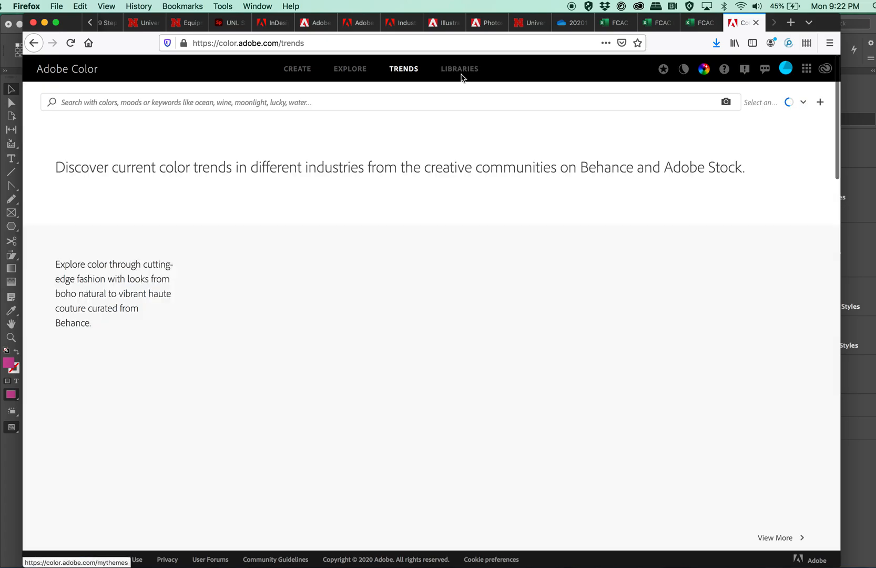
{"action": "scroll", "coordinate": [363, 290], "scroll_direction": "down", "scroll_amount": 2}
{"action": "scroll", "coordinate": [363, 290], "scroll_direction": "down", "scroll_amount": 3}
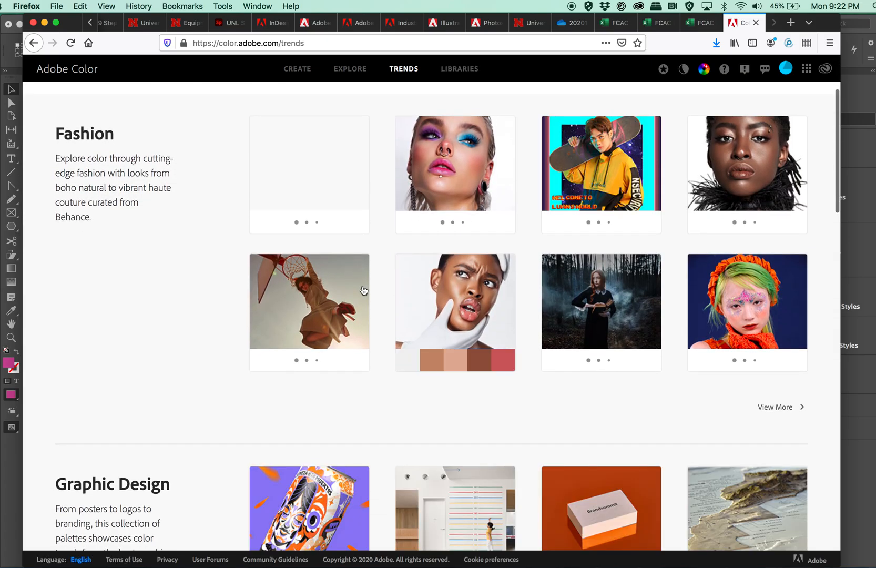
{"action": "scroll", "coordinate": [322, 354], "scroll_direction": "down", "scroll_amount": 4}
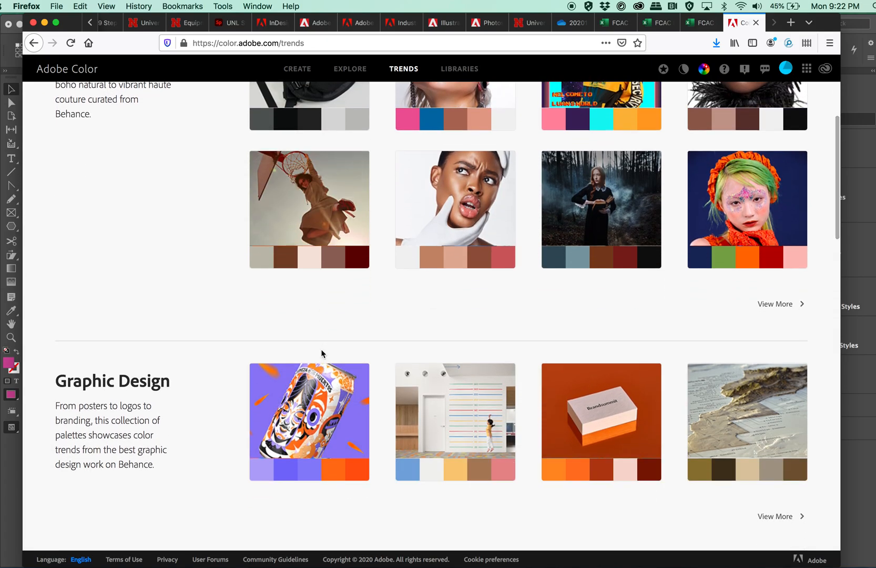
{"action": "scroll", "coordinate": [323, 353], "scroll_direction": "down", "scroll_amount": 6}
{"action": "scroll", "coordinate": [323, 353], "scroll_direction": "up", "scroll_amount": 2}
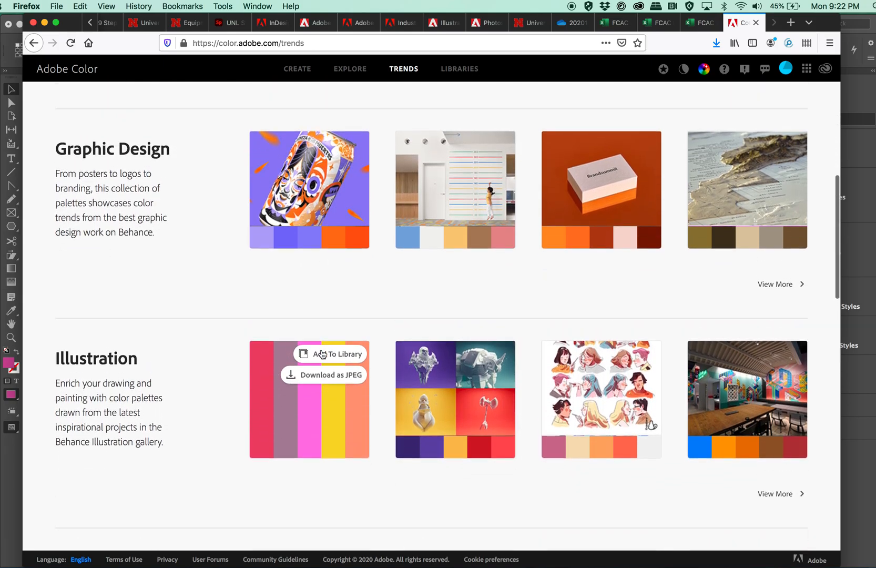
{"action": "scroll", "coordinate": [322, 354], "scroll_direction": "down", "scroll_amount": 10}
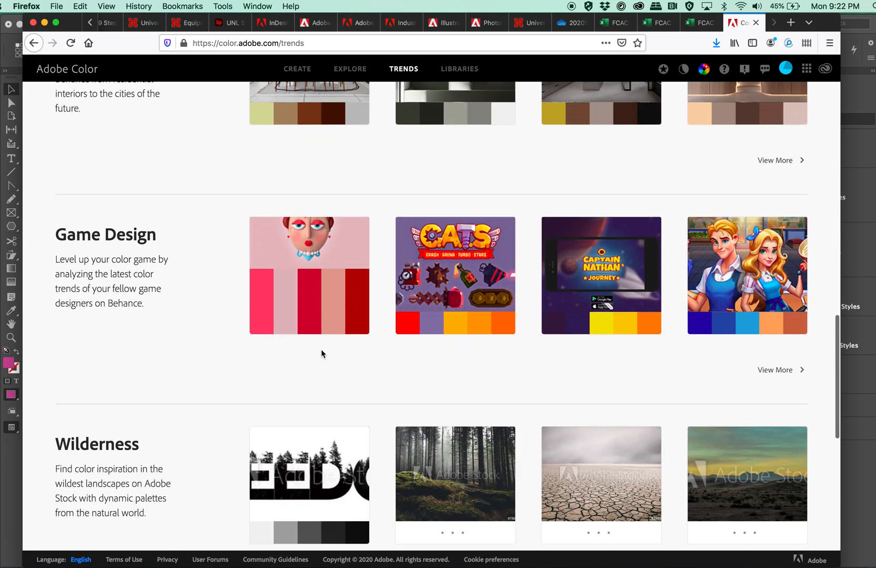
{"action": "scroll", "coordinate": [322, 354], "scroll_direction": "up", "scroll_amount": 15}
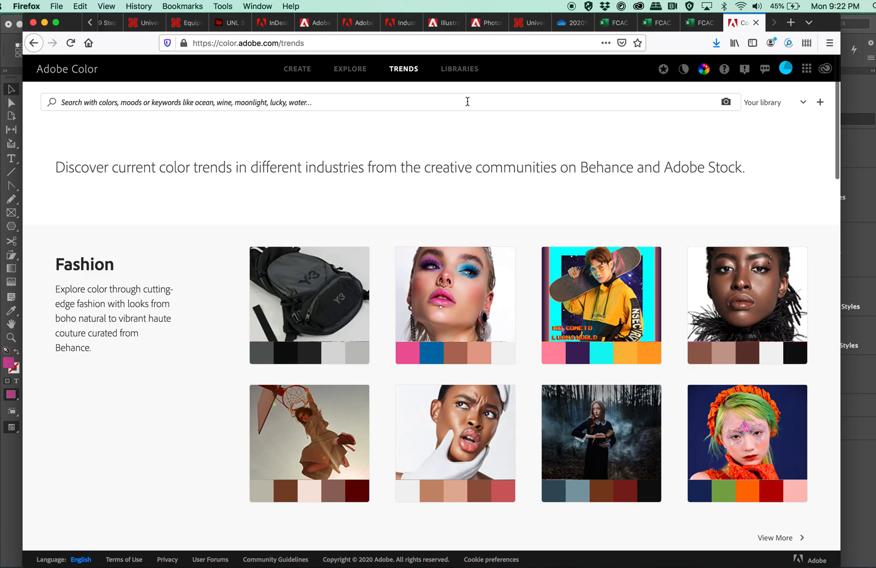
- View the account's saved colour libraries and the Extract Theme page for creating palettes from images
{"action": "left_click", "coordinate": [456, 77]}
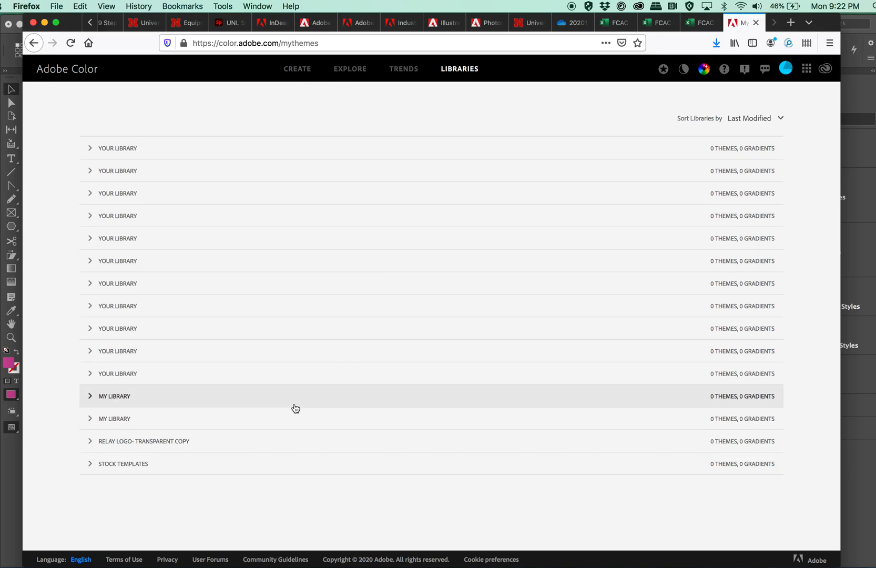
{"action": "left_click", "coordinate": [307, 71]}
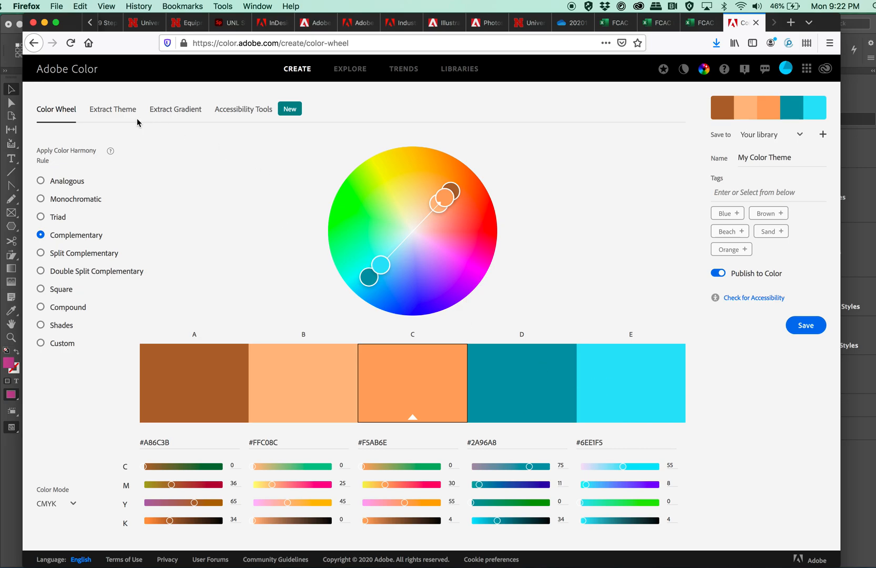
{"action": "left_click", "coordinate": [110, 111]}
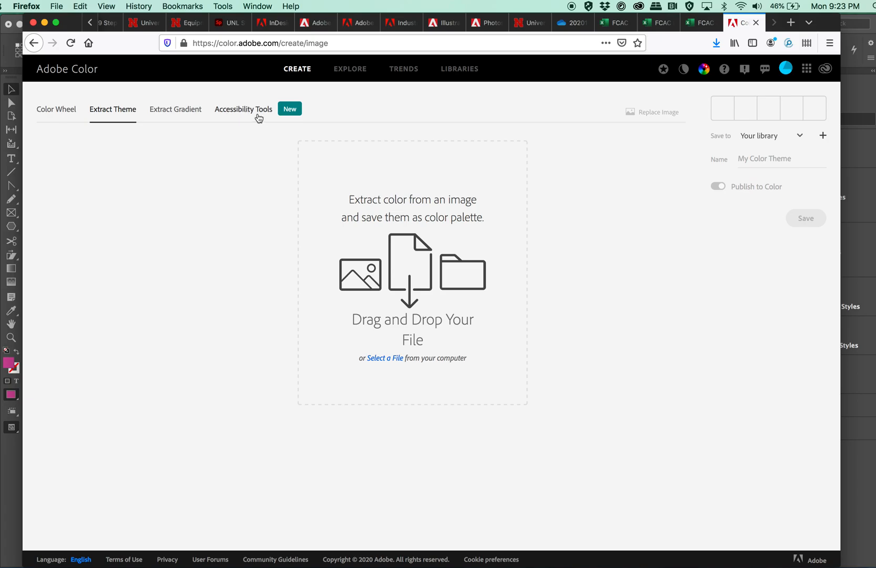
- On the colour wheel, move the Analogous base colour to lime #D4F000 and try the Monochromatic, Triad and Complementary rules
{"action": "left_click", "coordinate": [58, 108]}
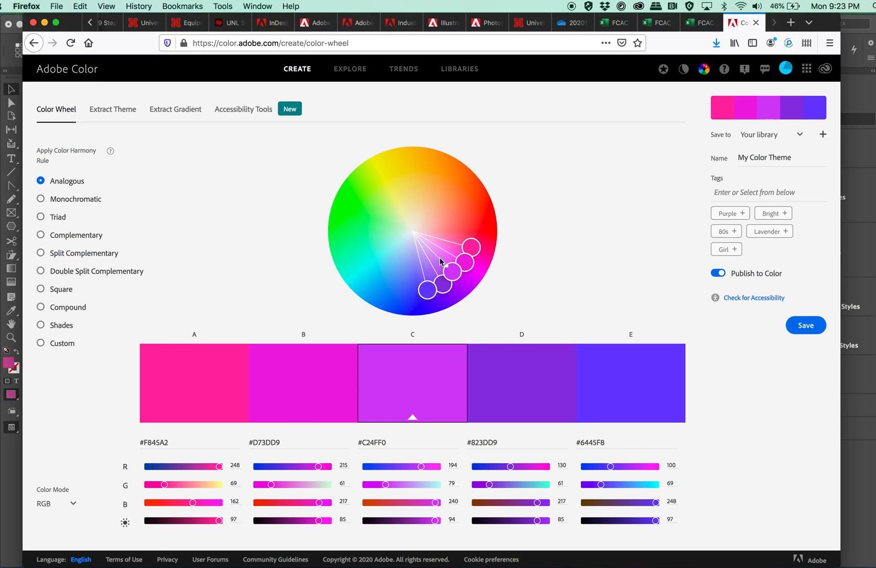
{"action": "left_click_drag", "start_coordinate": [452, 255], "coordinate": [361, 152]}
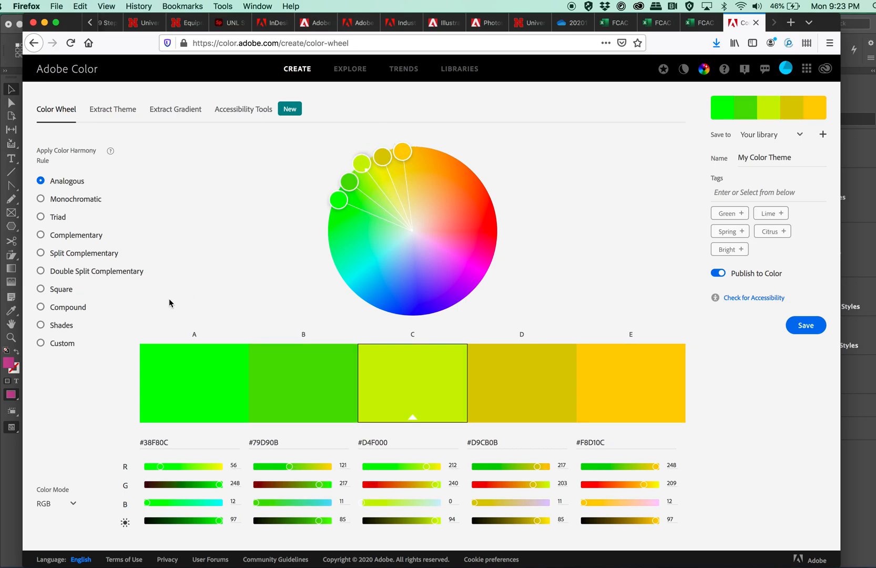
{"action": "left_click", "coordinate": [57, 199]}
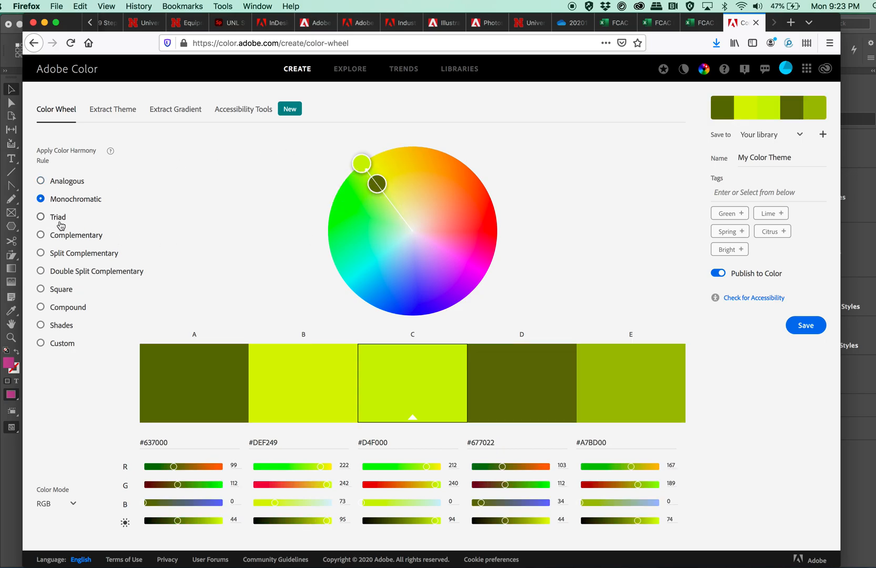
{"action": "left_click", "coordinate": [58, 217]}
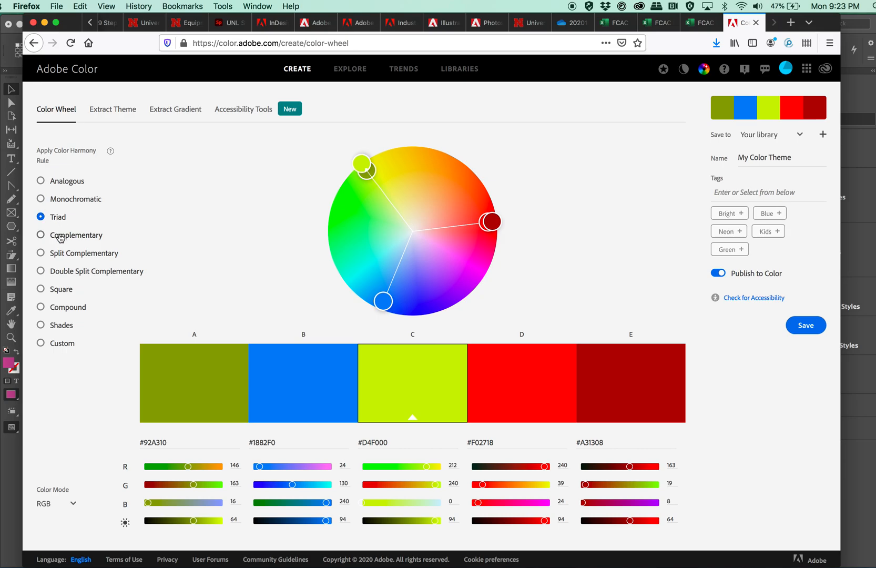
{"action": "left_click", "coordinate": [61, 237]}
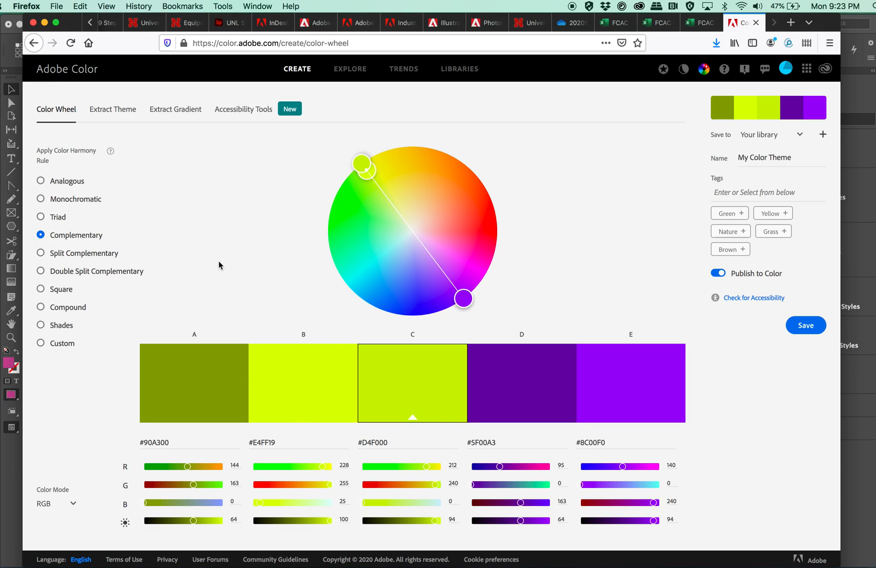
- Switch to InDesign and draw an octagon about 2.7 by 2.7 in on page 6
{"action": "left_click", "coordinate": [12, 455]}
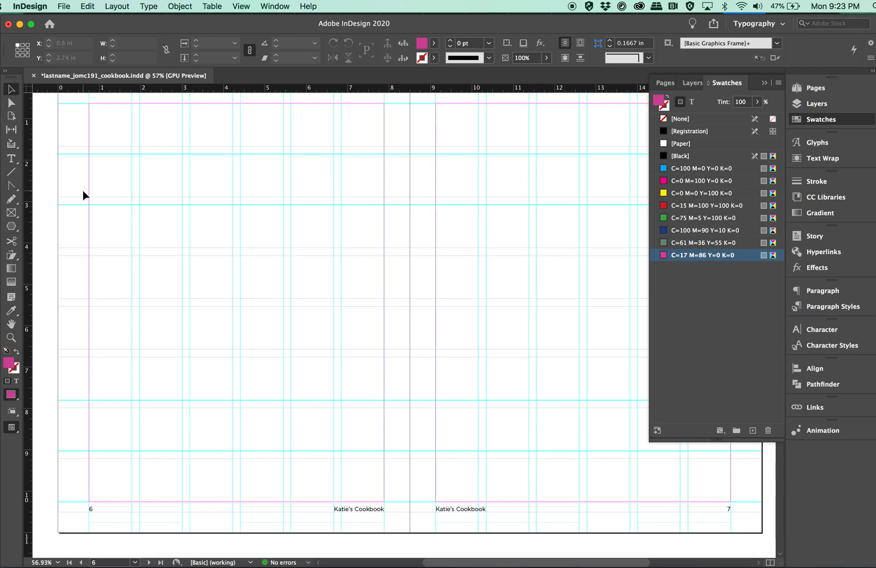
{"action": "left_click", "coordinate": [18, 227]}
{"action": "left_click_drag", "start_coordinate": [216, 210], "coordinate": [326, 321]}
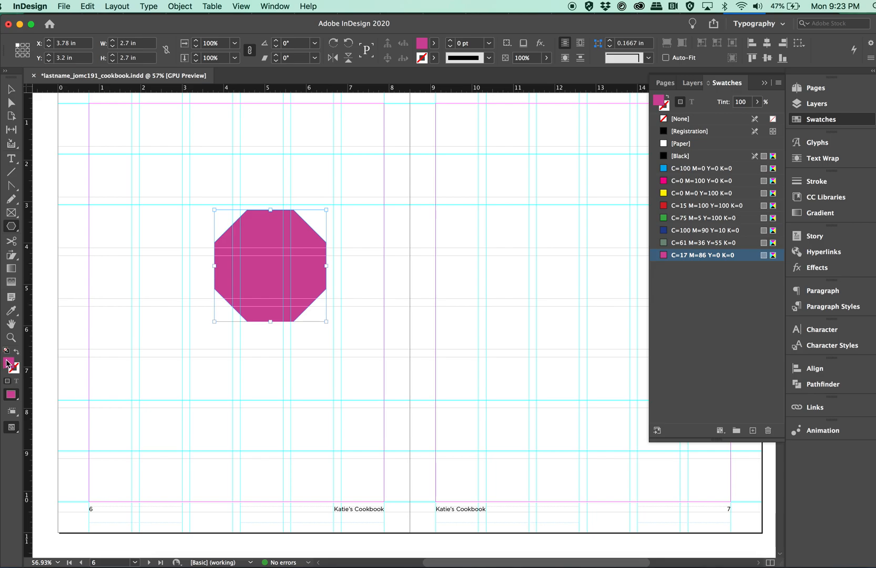
- Try the C=100 M=0 Y=0 K=0 swatch on the octagon's stroke, settling on C=61 M=36 Y=55 K=0
{"action": "left_click", "coordinate": [15, 372]}
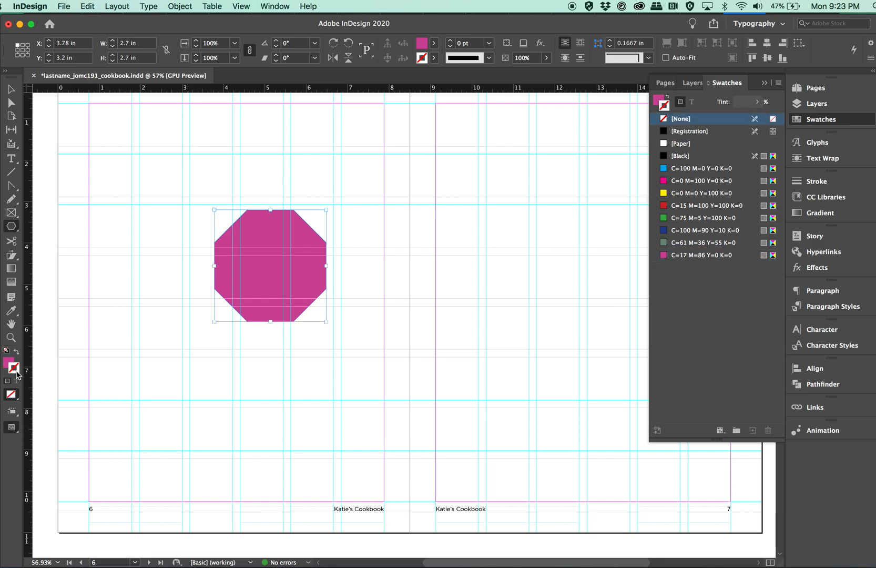
{"action": "left_click", "coordinate": [703, 168]}
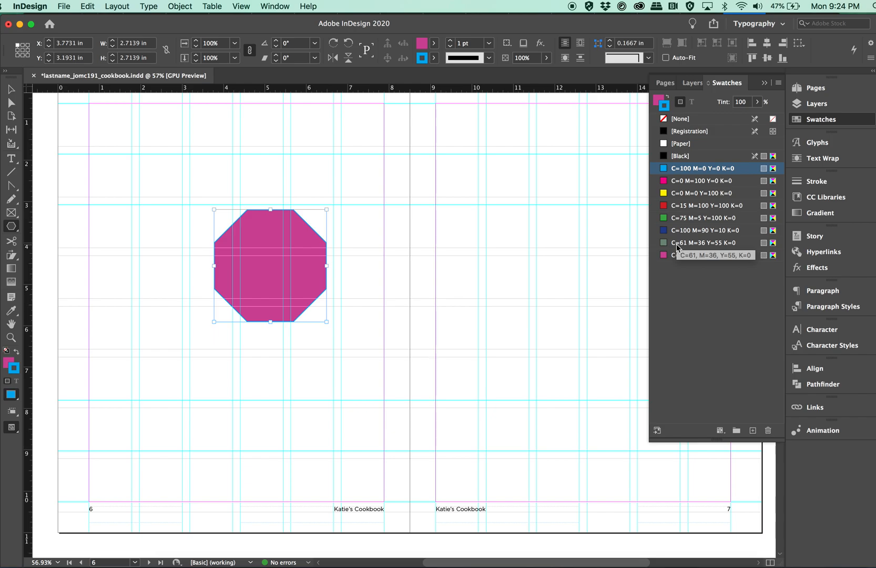
{"action": "left_click", "coordinate": [678, 243]}
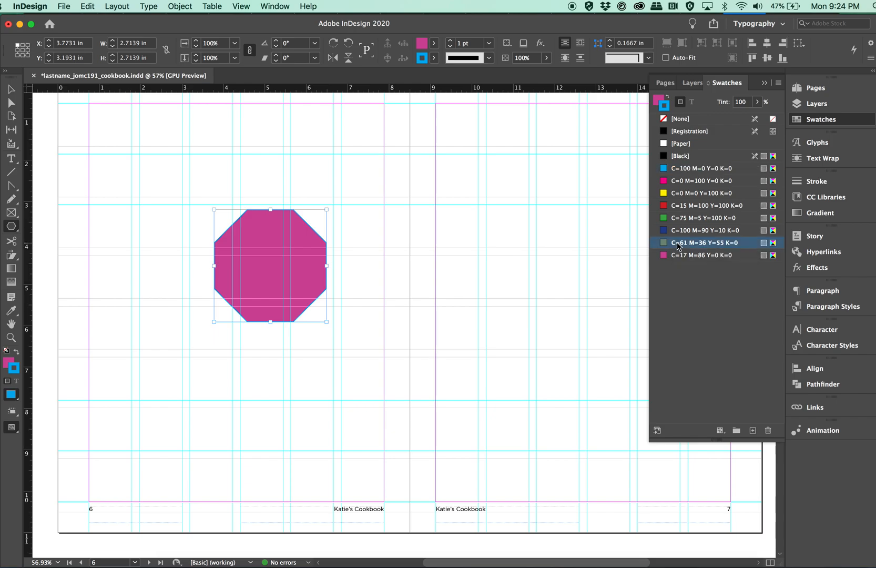
- Set the octagon's stroke weight to 9 pt and swap its fill and stroke colours
{"action": "left_click", "coordinate": [809, 181]}
{"action": "left_click", "coordinate": [696, 190]}
{"action": "left_click", "coordinate": [696, 191]}
{"action": "left_click", "coordinate": [696, 191]}
{"action": "left_click", "coordinate": [696, 191]}
{"action": "left_click", "coordinate": [696, 191]}
{"action": "left_click", "coordinate": [696, 190]}
{"action": "left_click", "coordinate": [695, 191]}
{"action": "left_click", "coordinate": [695, 191]}
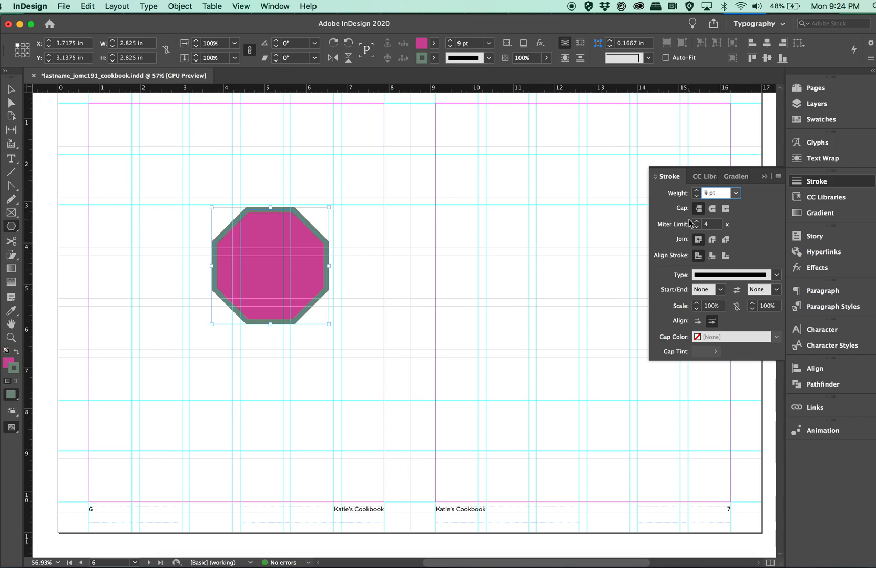
{"action": "left_click", "coordinate": [764, 177]}
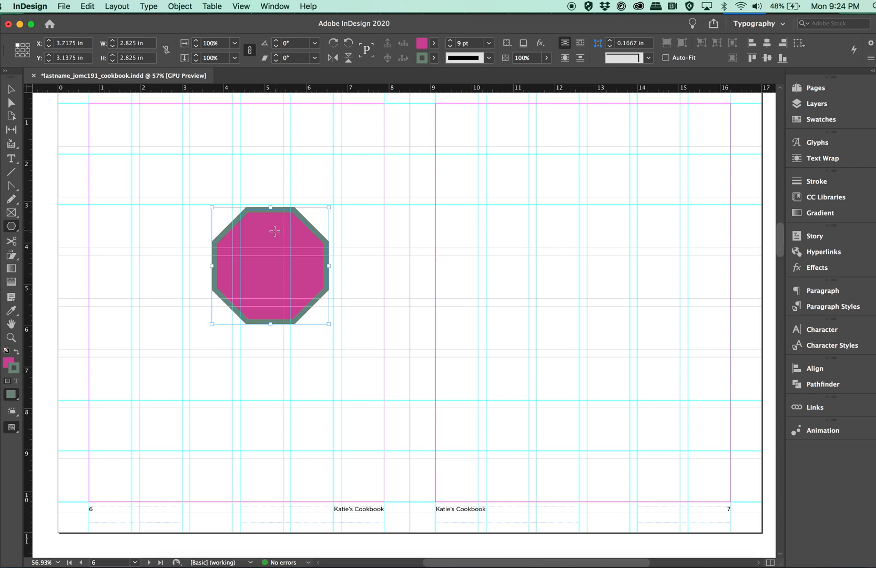
{"action": "left_click", "coordinate": [17, 354]}
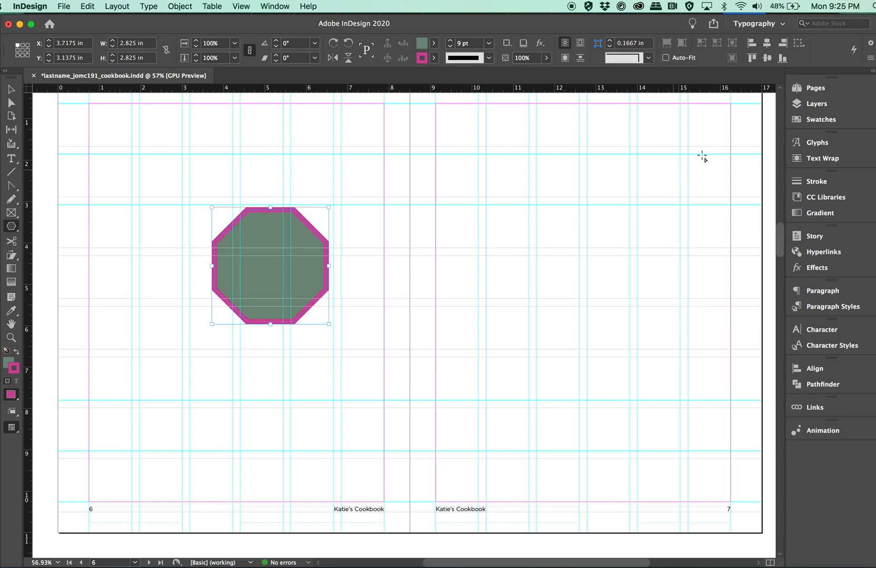
{"action": "left_click", "coordinate": [818, 120]}
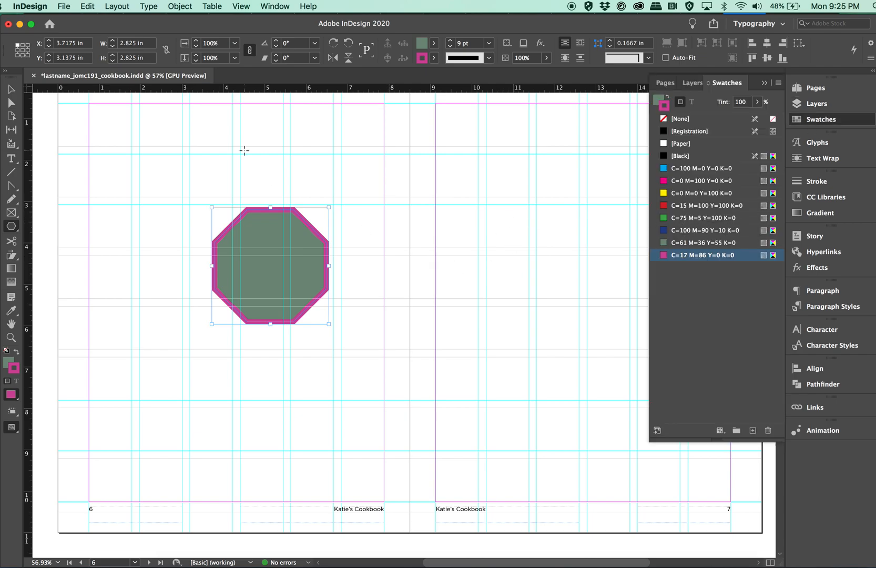
- Delete the octagon from page 6 and save the cookbook document
{"action": "left_click", "coordinate": [11, 89]}
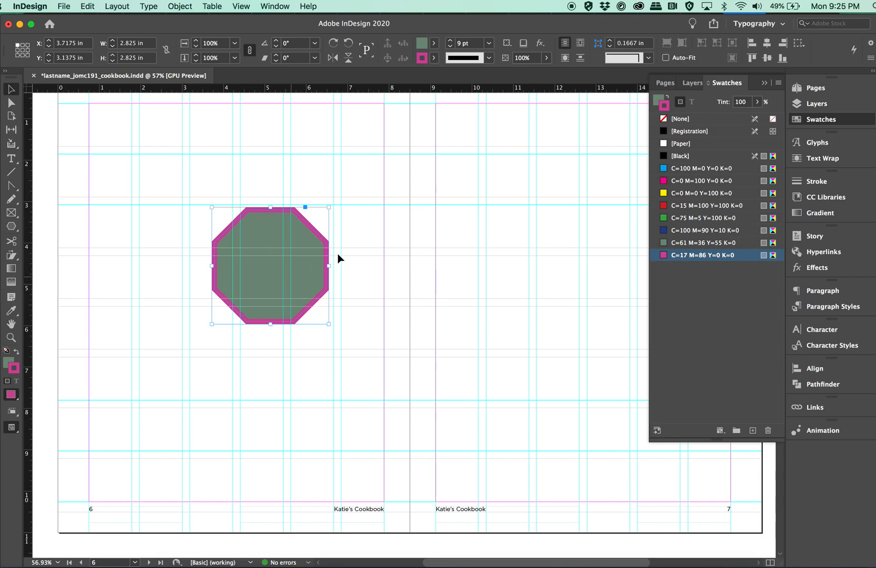
{"action": "left_click", "coordinate": [274, 327]}
{"action": "left_click", "coordinate": [266, 301]}
{"action": "key", "text": "Delete"}
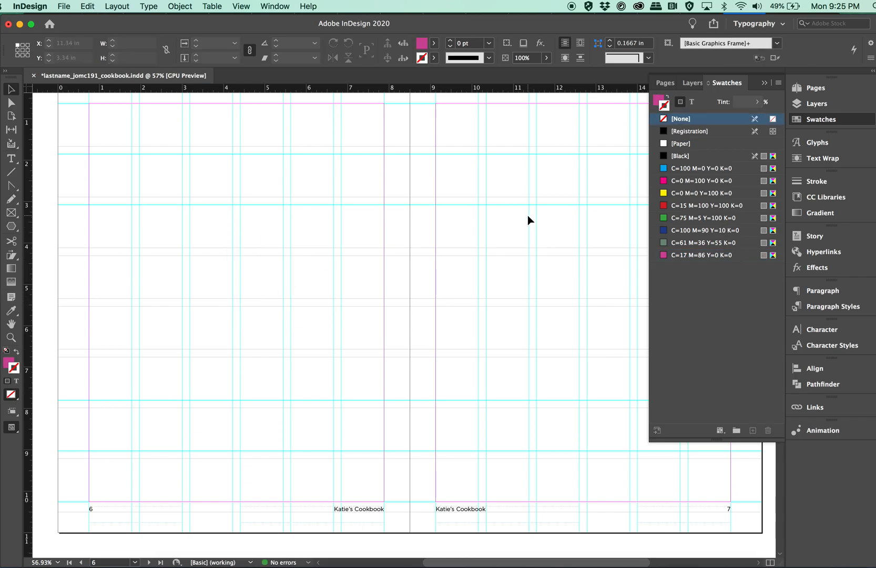
{"action": "key", "text": "super+s"}
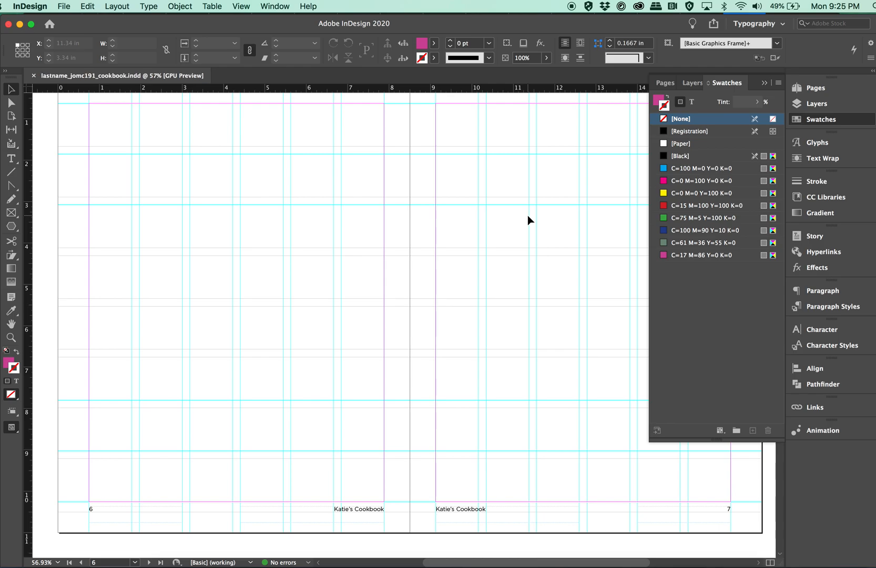